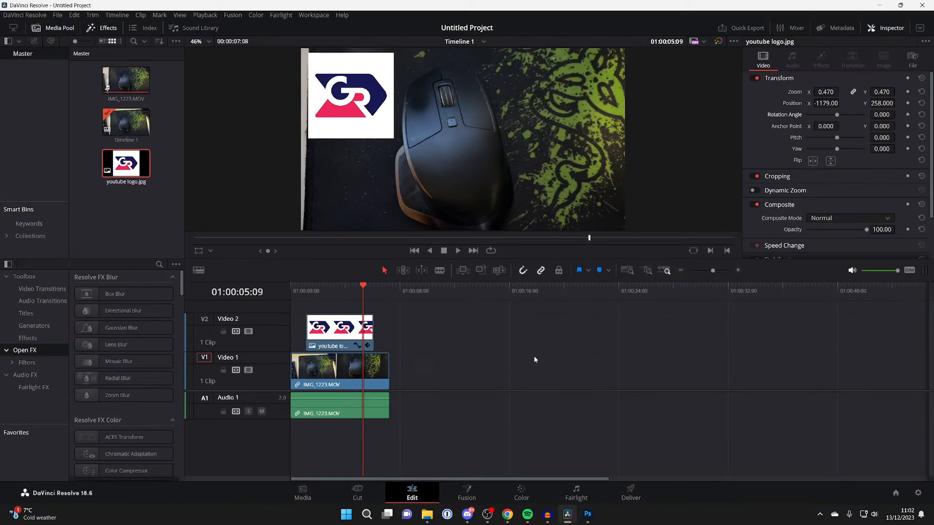
# - Switch to the Deliver page to show render settings for the timeline
pyautogui.click(636, 495)
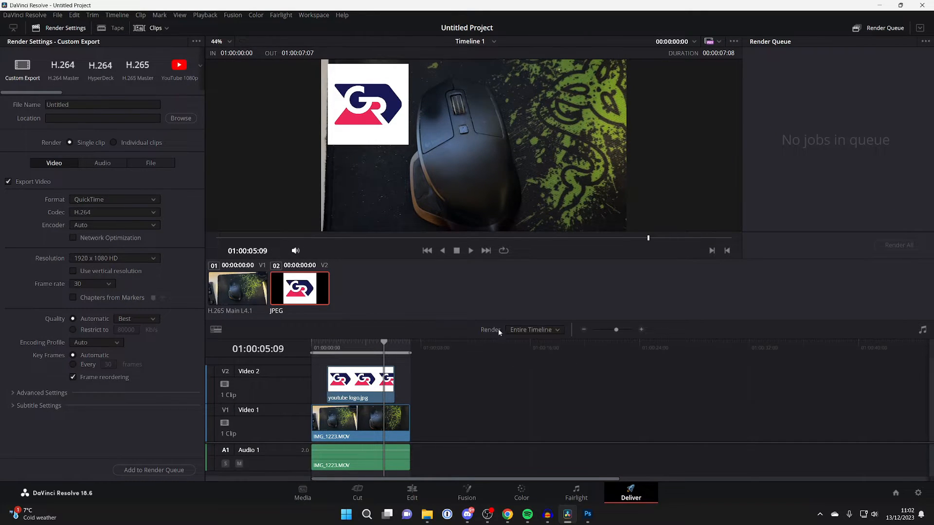
pyautogui.click(532, 331)
pyautogui.click(528, 353)
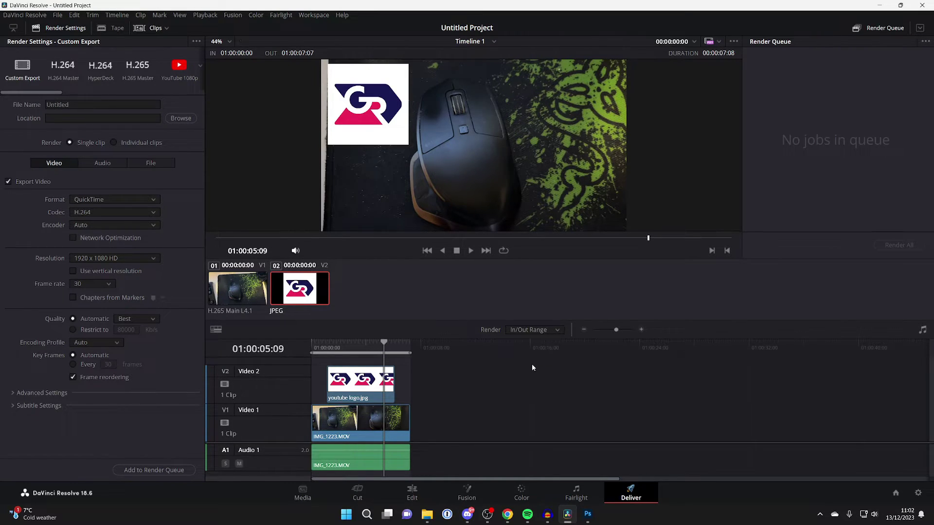
pyautogui.click(407, 354)
pyautogui.click(526, 329)
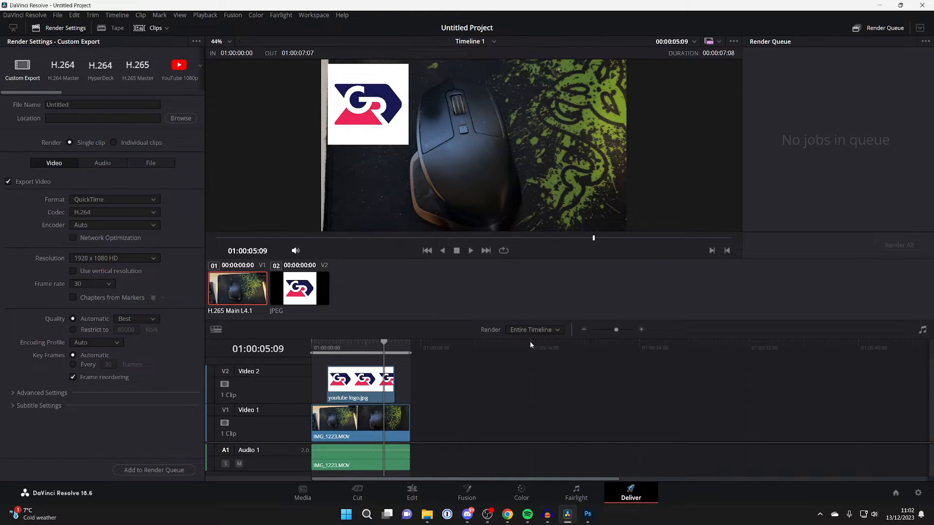
pyautogui.moveTo(30, 92)
pyautogui.mouseDown()
pyautogui.moveTo(76, 92)
pyautogui.moveTo(40, 94)
pyautogui.mouseUp()
# - Name the export 'Example' and set its destination to the Desktop folder
pyautogui.moveTo(80, 104); pyautogui.dragTo(46, 105)
pyautogui.click(181, 118)
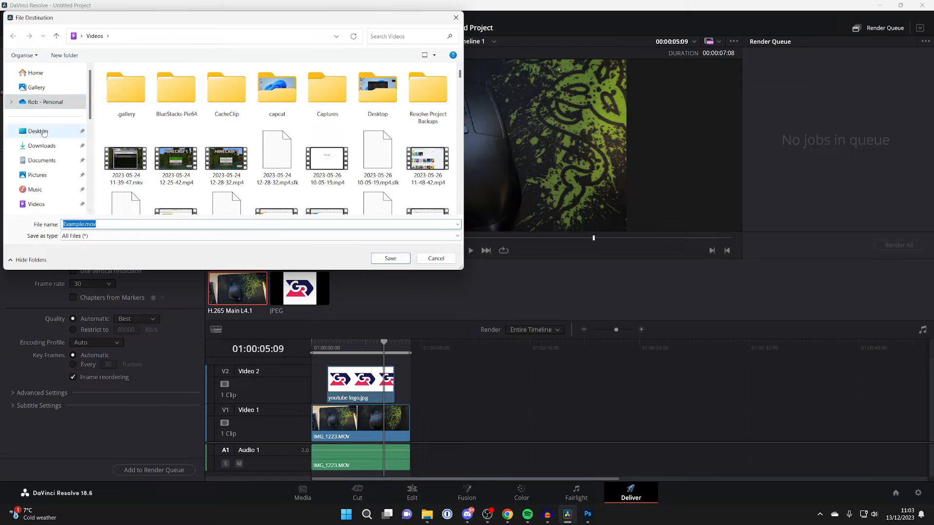
pyautogui.click(38, 131)
pyautogui.click(390, 258)
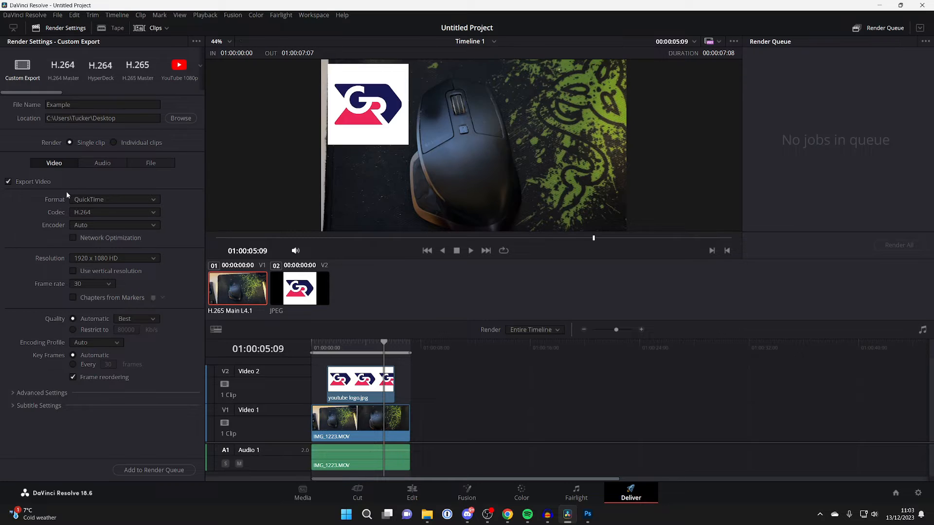
# - Set the format to MP4, keeping codec H.264 and resolution 1920 x 1080 HD
pyautogui.click(110, 199)
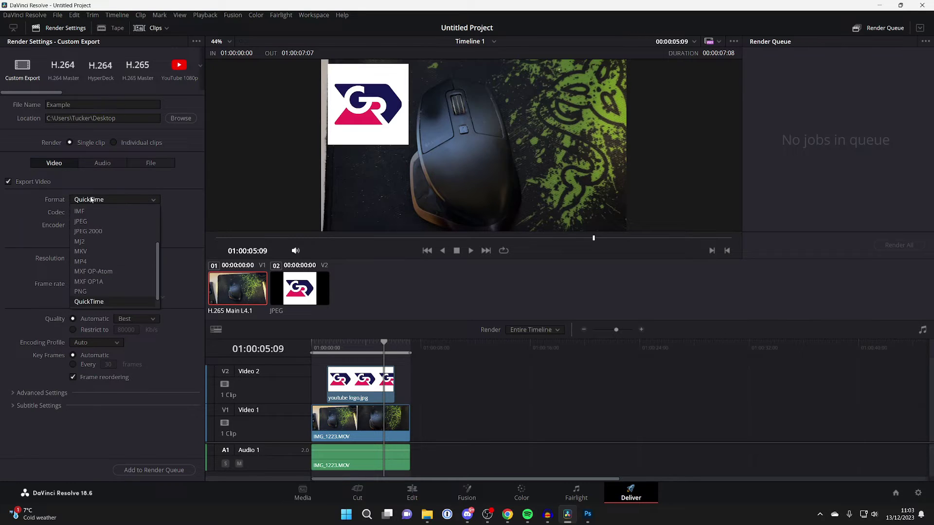
pyautogui.click(107, 260)
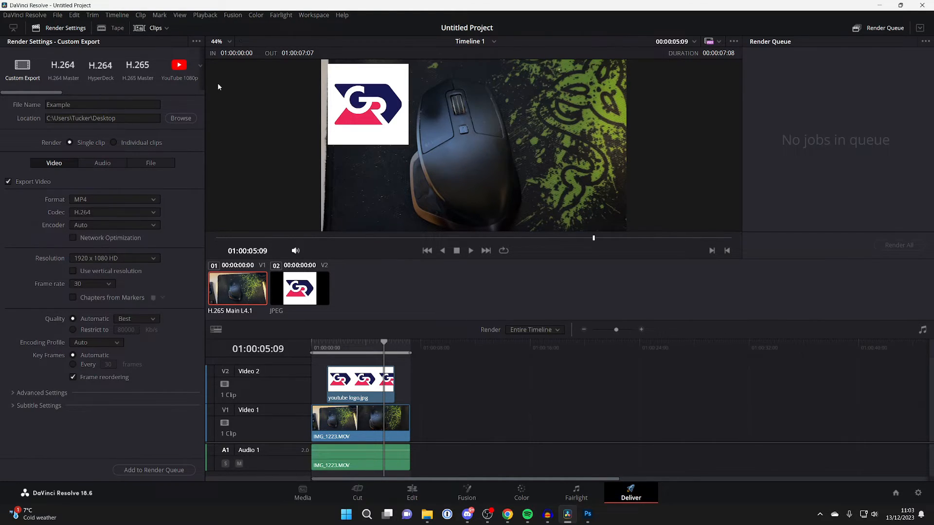
pyautogui.click(124, 212)
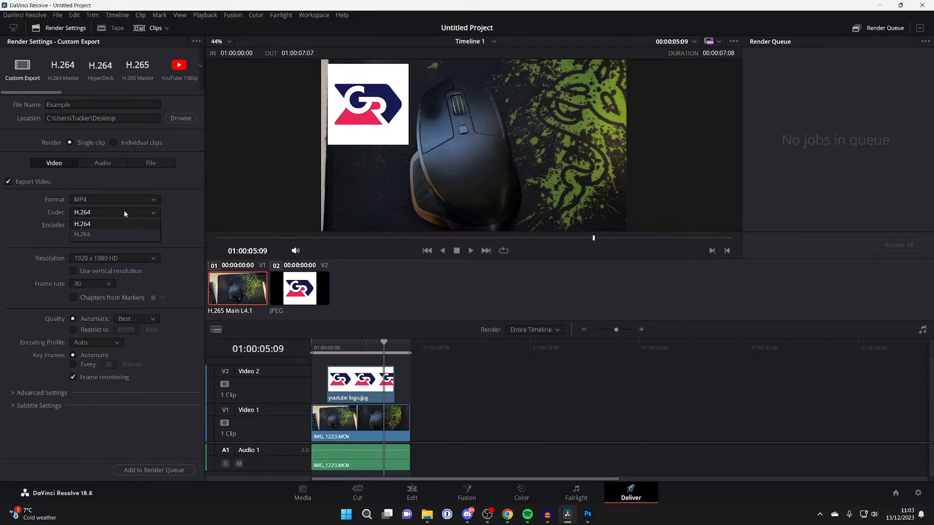
pyautogui.click(86, 225)
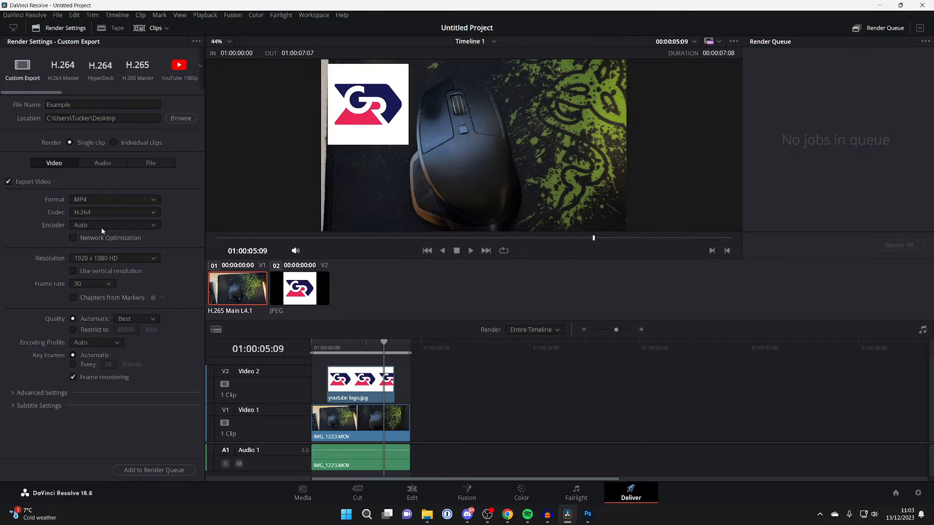
pyautogui.click(96, 258)
pyautogui.scroll(-2, 102, 314)
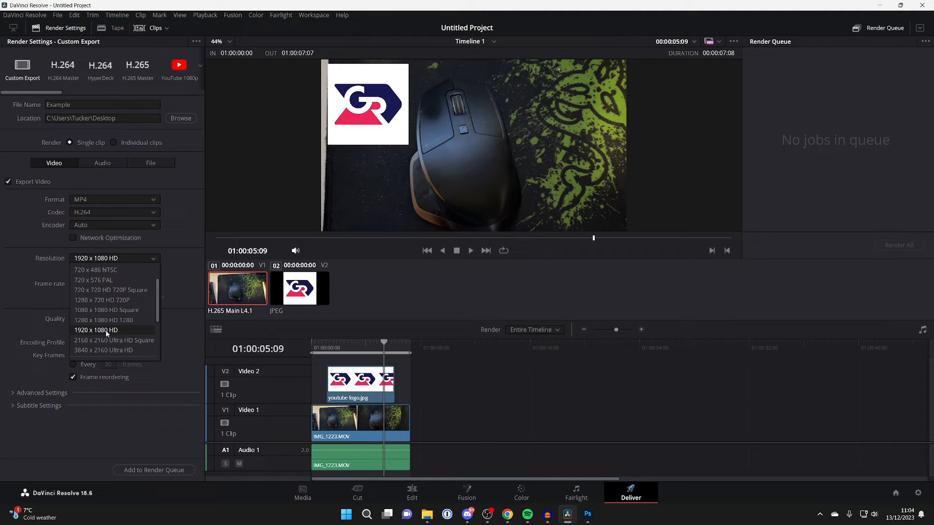
pyautogui.click(106, 331)
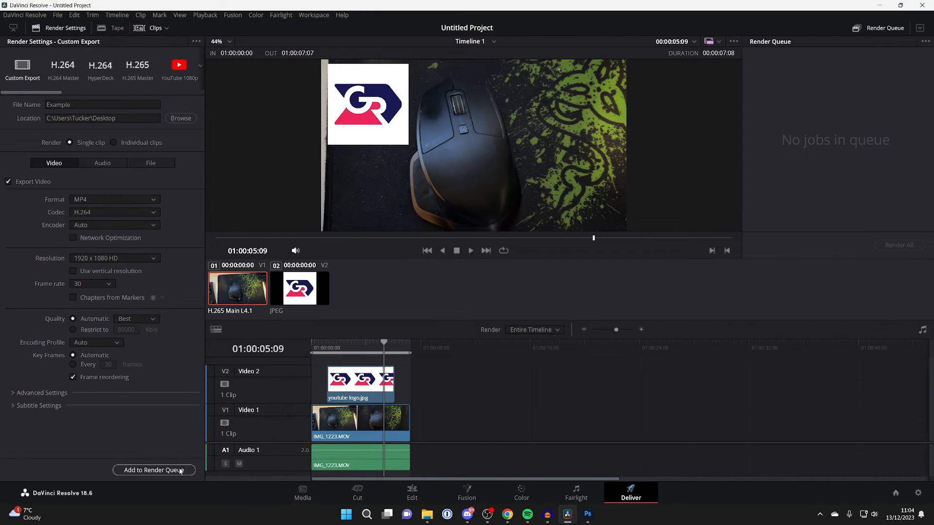
# - Add the job to the render queue, render it, and bring up the Desktop folder
pyautogui.click(154, 470)
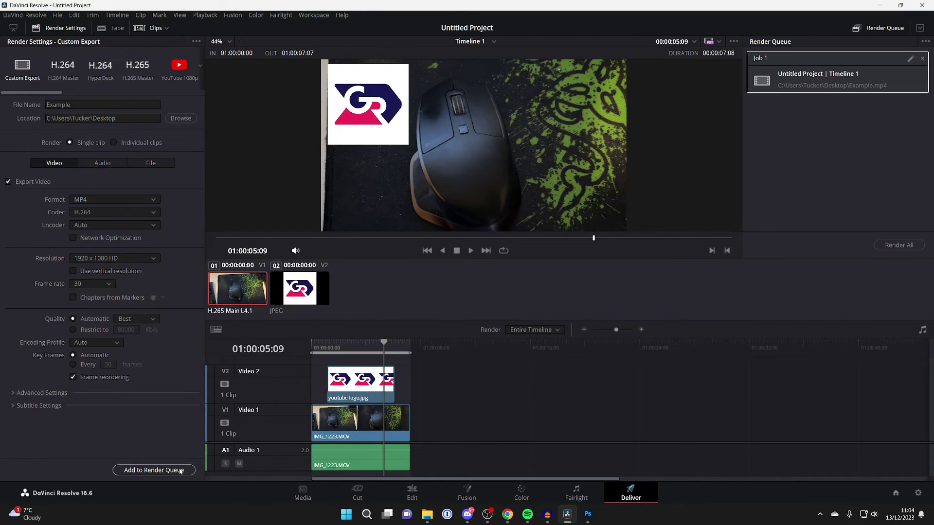
pyautogui.click(890, 248)
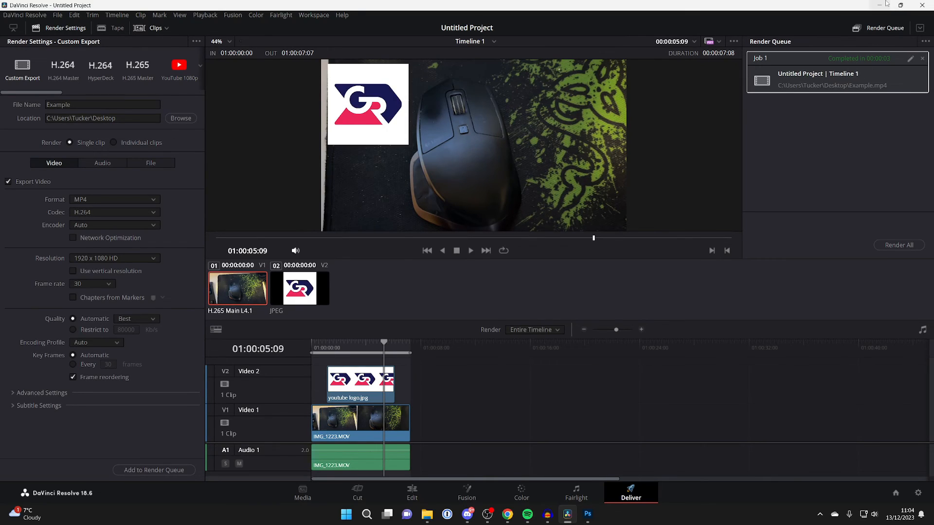
pyautogui.click(567, 514)
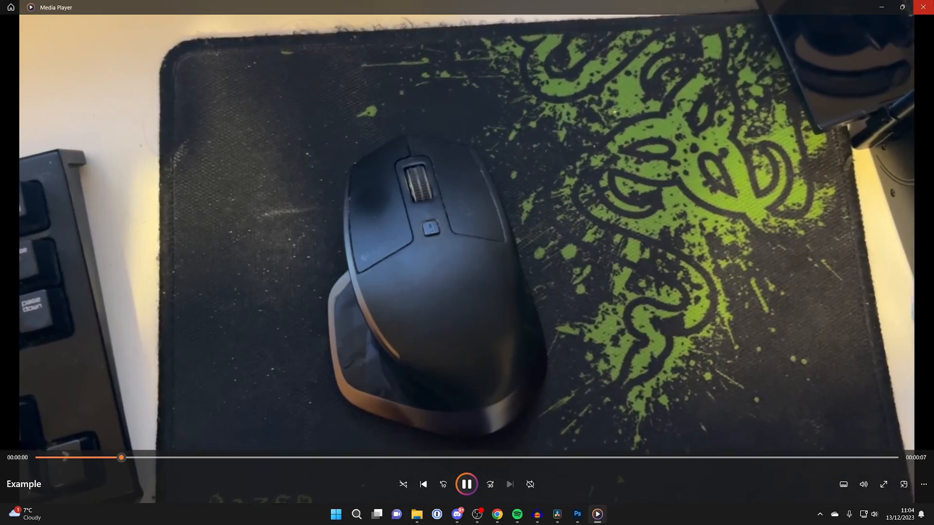
pyautogui.click(923, 7)
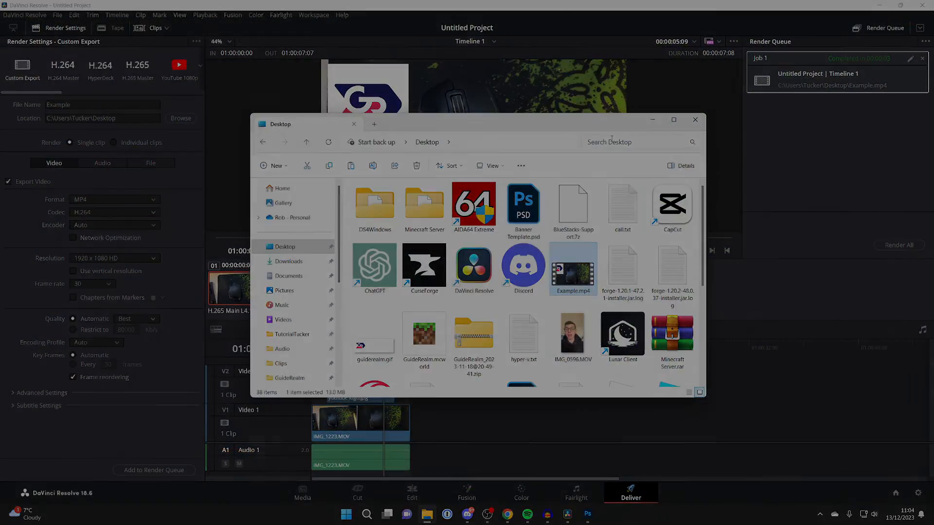